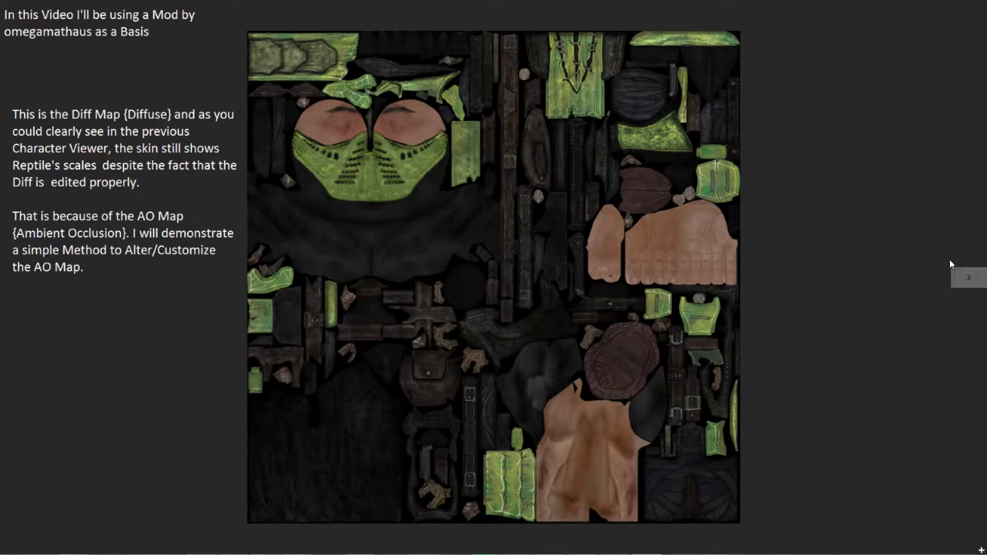
{"action": "left_click", "coordinate": [963, 274]}
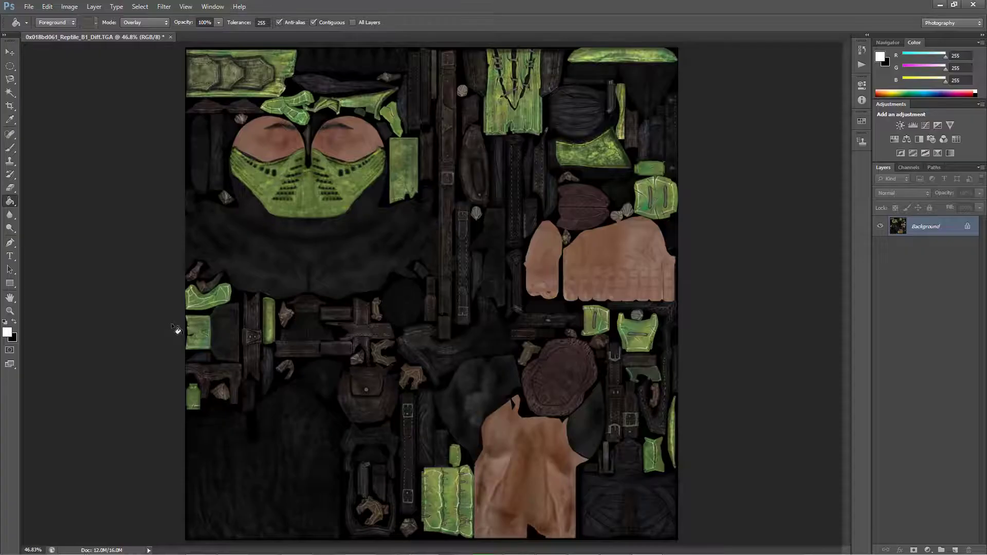
Duplicate the Background layer as "Background copy" and hide the original Background layer.
{"action": "left_click", "coordinate": [93, 7]}
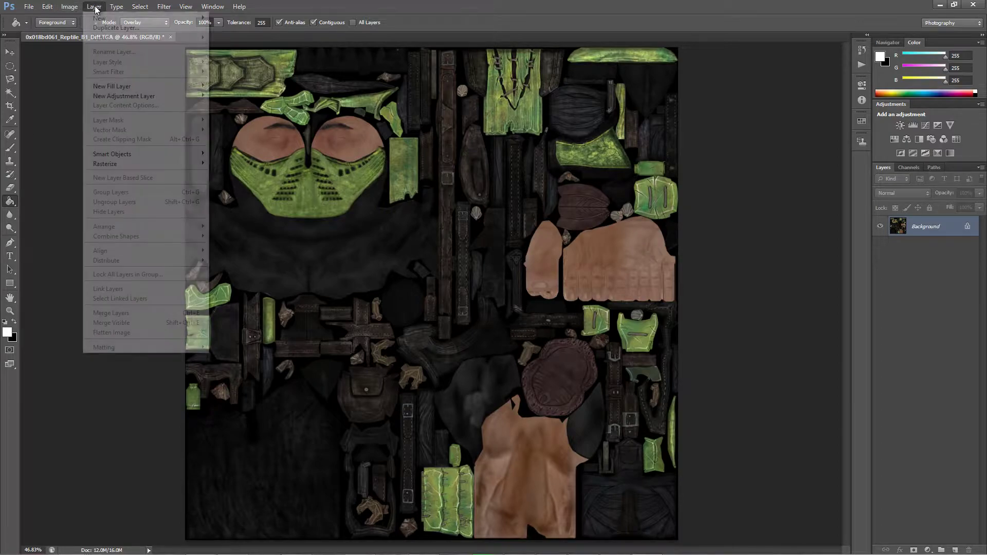
{"action": "left_click", "coordinate": [105, 29]}
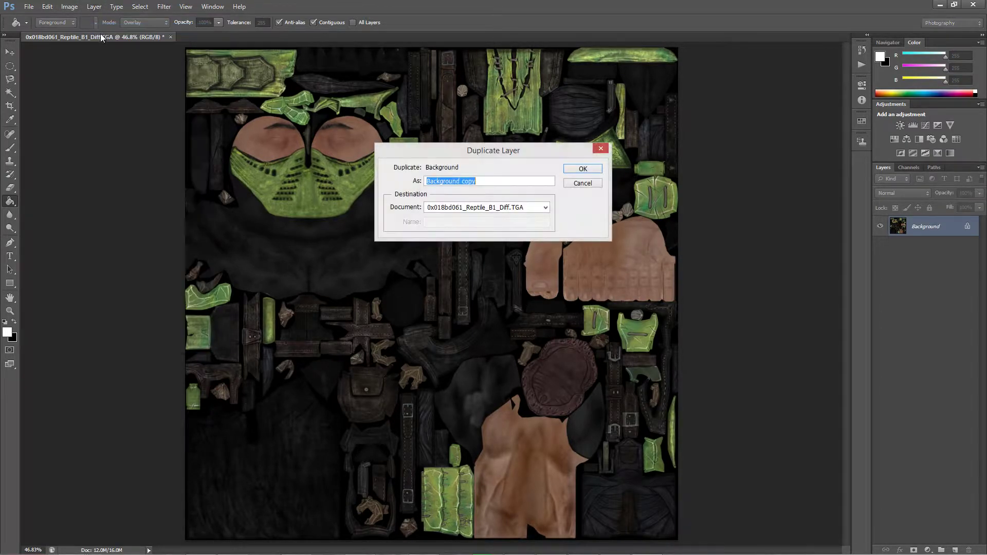
{"action": "left_click", "coordinate": [590, 166]}
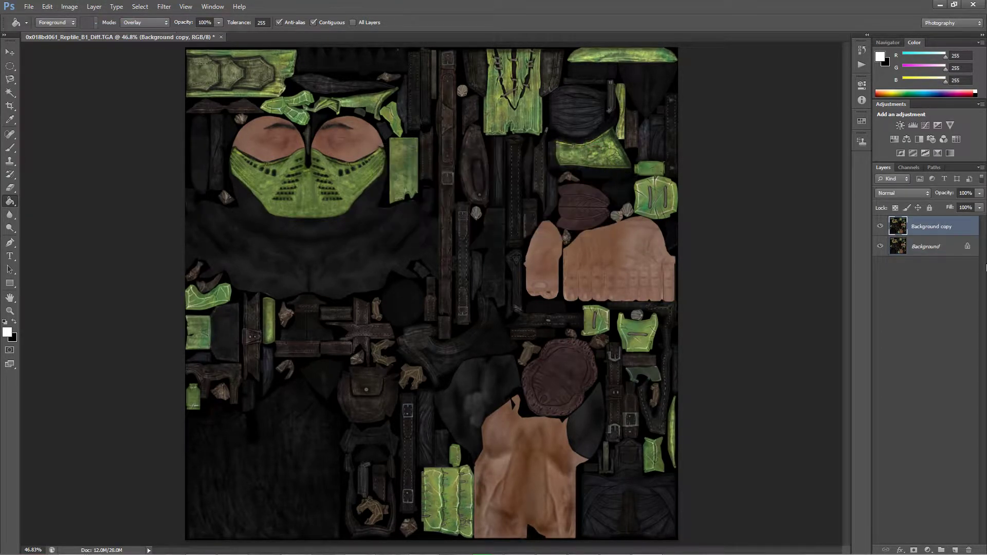
{"action": "left_click", "coordinate": [881, 247]}
Add a Black & White adjustment layer above the background copy using the Maximum White preset.
{"action": "left_click", "coordinate": [916, 138]}
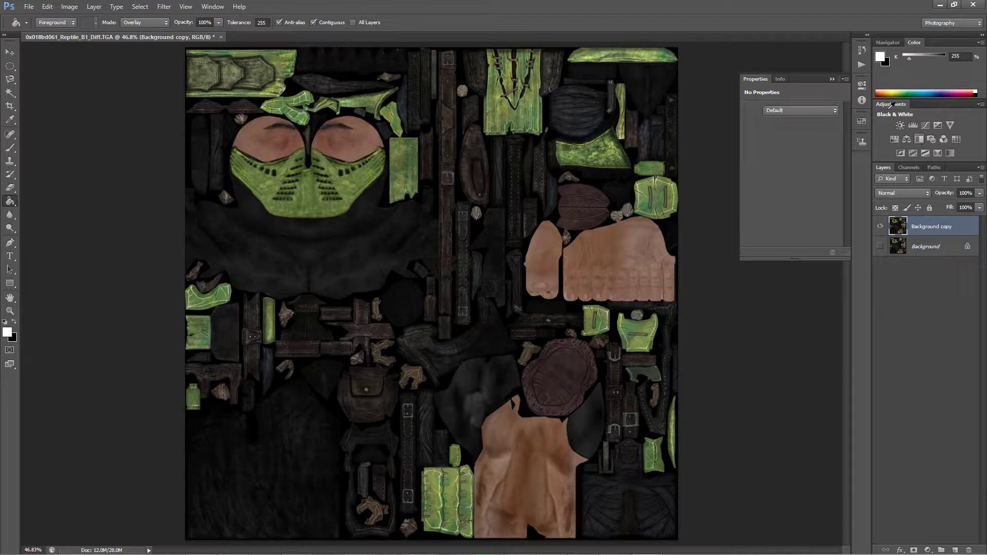
{"action": "left_click", "coordinate": [818, 110]}
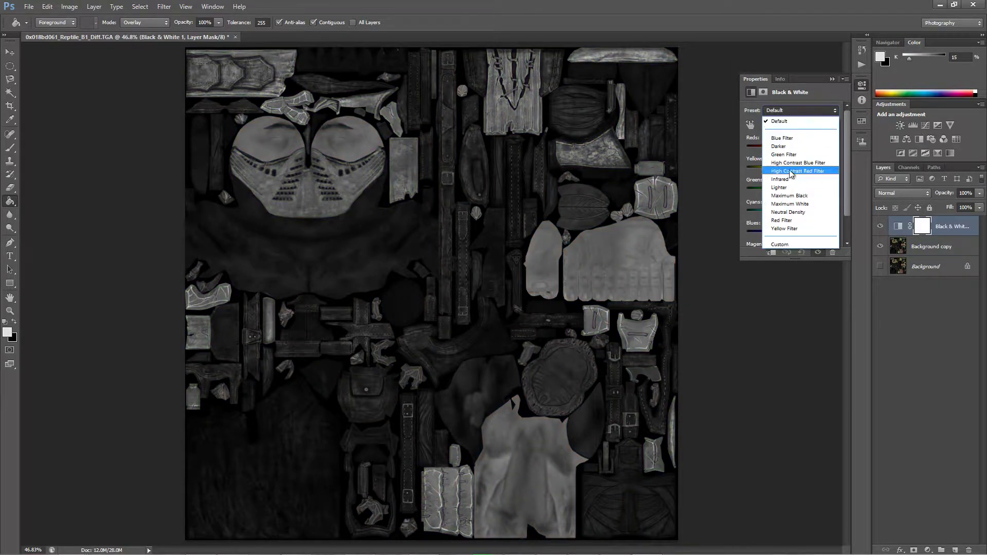
{"action": "left_click", "coordinate": [775, 204]}
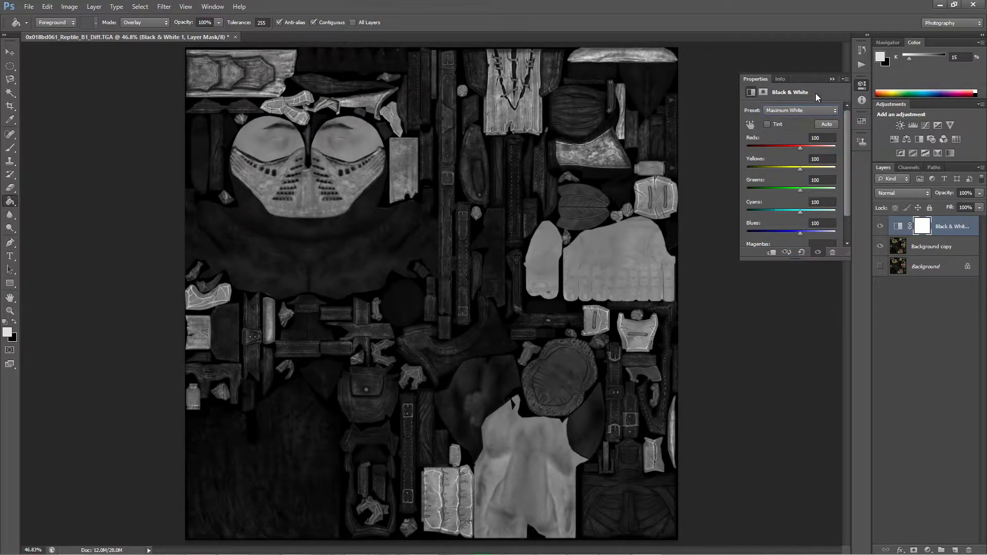
{"action": "left_click", "coordinate": [833, 79]}
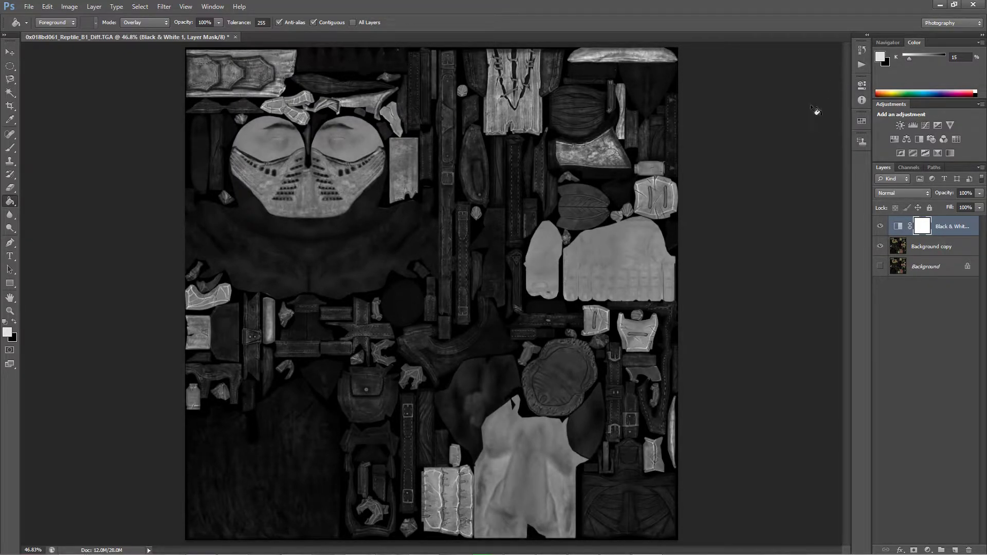
Merge the visible Black & White adjustment and Background copy into a single layer, leaving the hidden Background separate.
{"action": "right_click", "coordinate": [923, 247]}
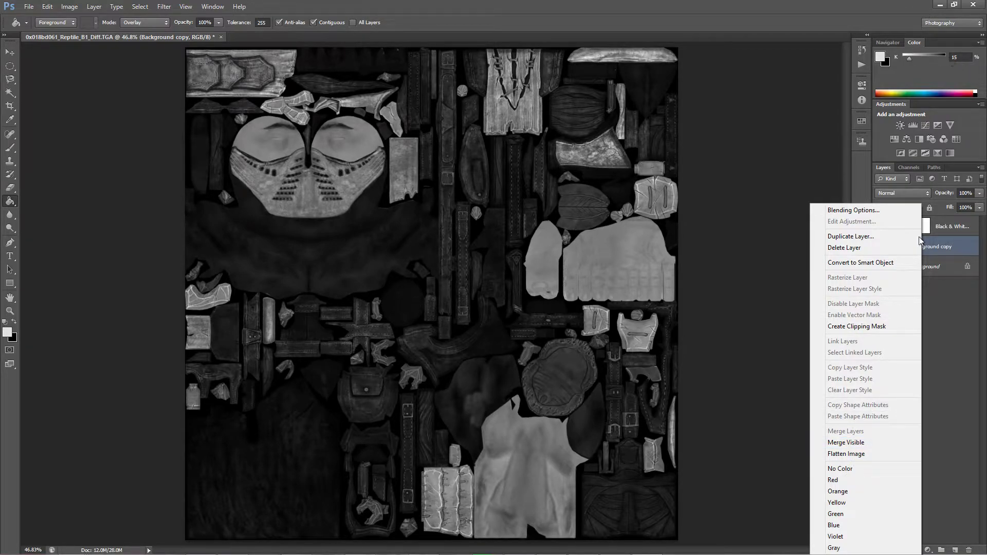
{"action": "key", "text": "Escape"}
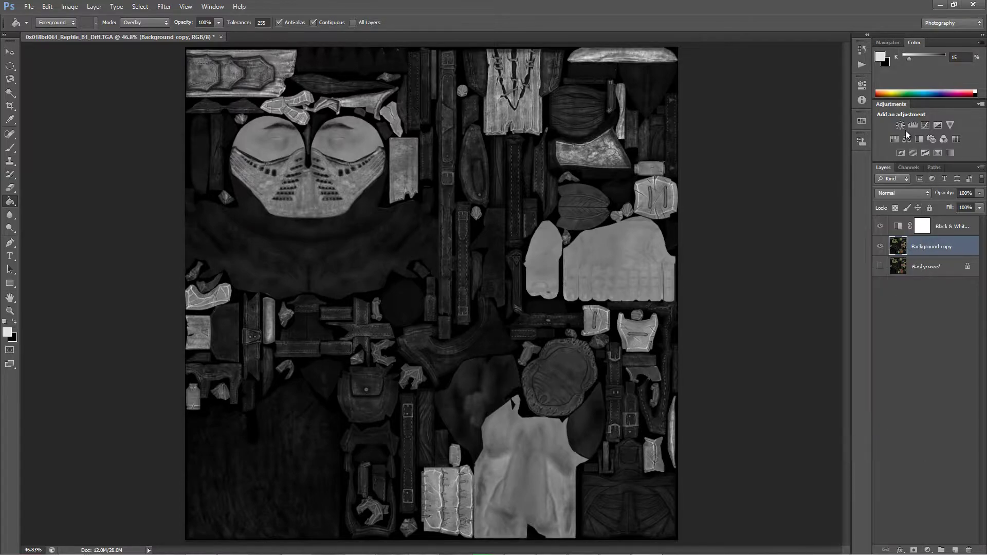
{"action": "key", "text": "ctrl+shift+e"}
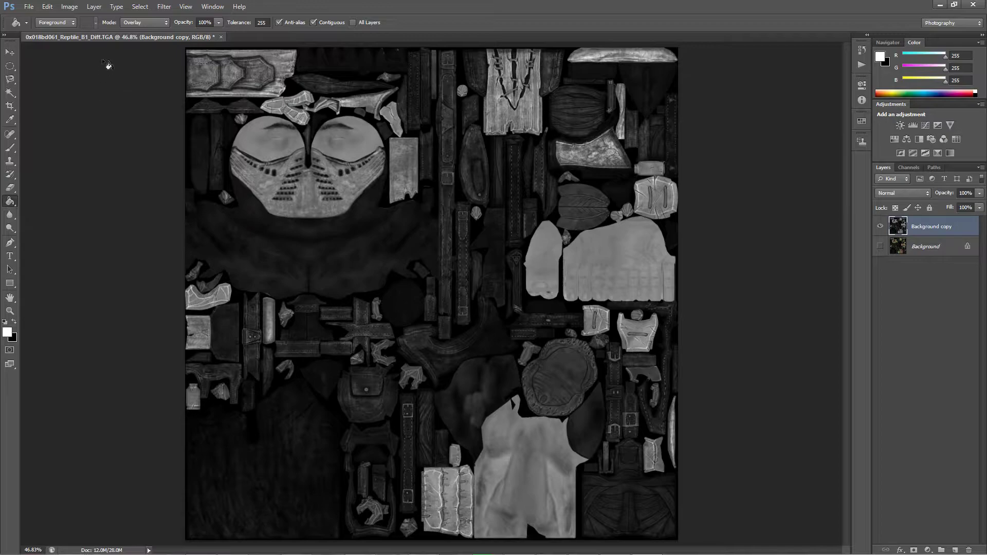
Brighten the greyscale Background copy with a white Paint Bucket fill in Overlay mode at 100% opacity.
{"action": "left_click", "coordinate": [135, 23]}
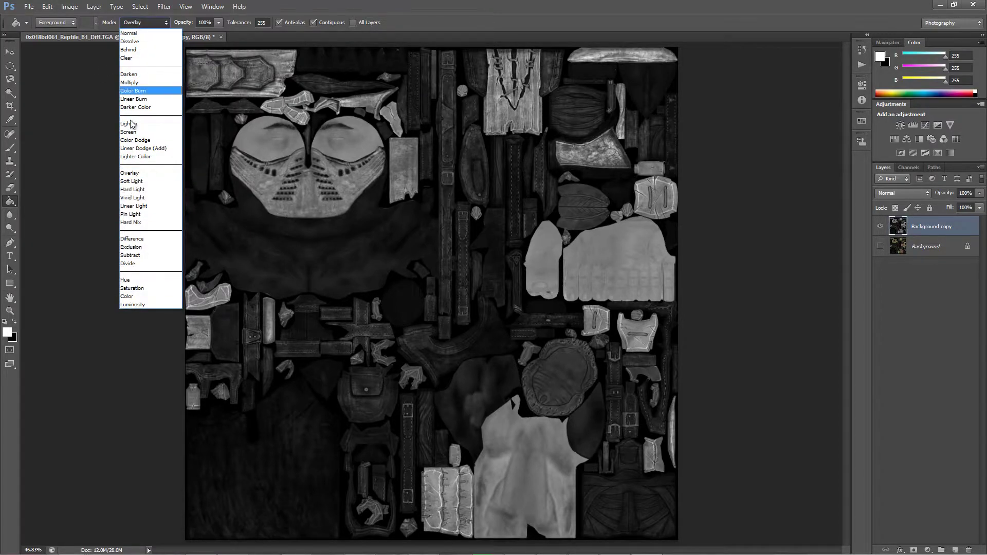
{"action": "left_click", "coordinate": [135, 174]}
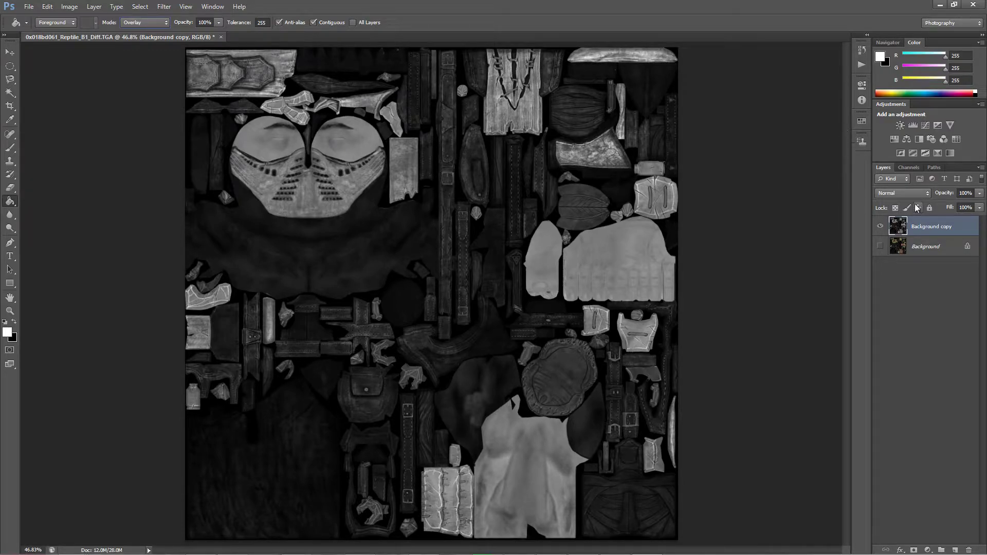
{"action": "left_click", "coordinate": [522, 482]}
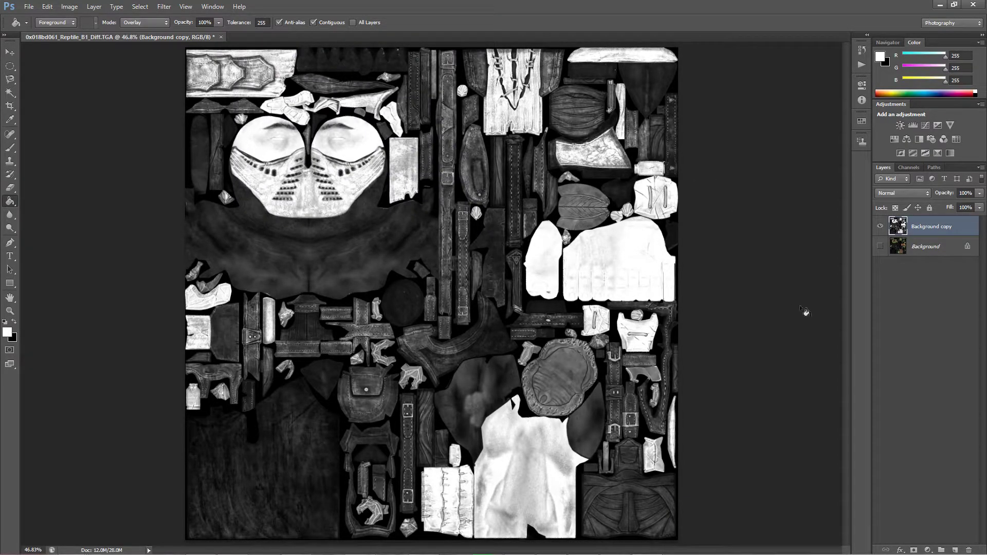
Select the large scalloped-edge skin piece with the Magic Wand and copy it from the greyscale layer into the Alpha 1 channel.
{"action": "left_click", "coordinate": [9, 92]}
{"action": "left_click", "coordinate": [636, 256]}
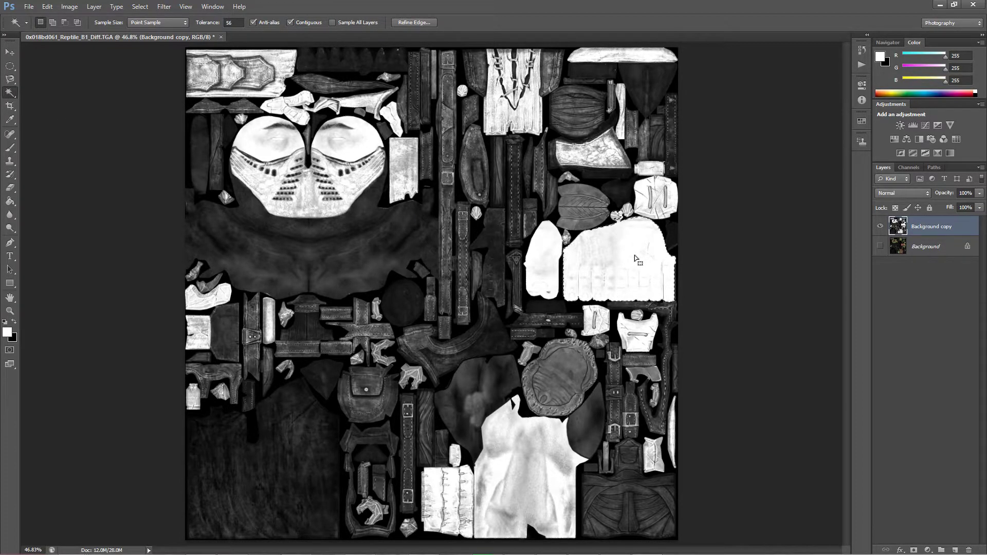
{"action": "left_click", "coordinate": [908, 168]}
{"action": "left_click", "coordinate": [920, 263]}
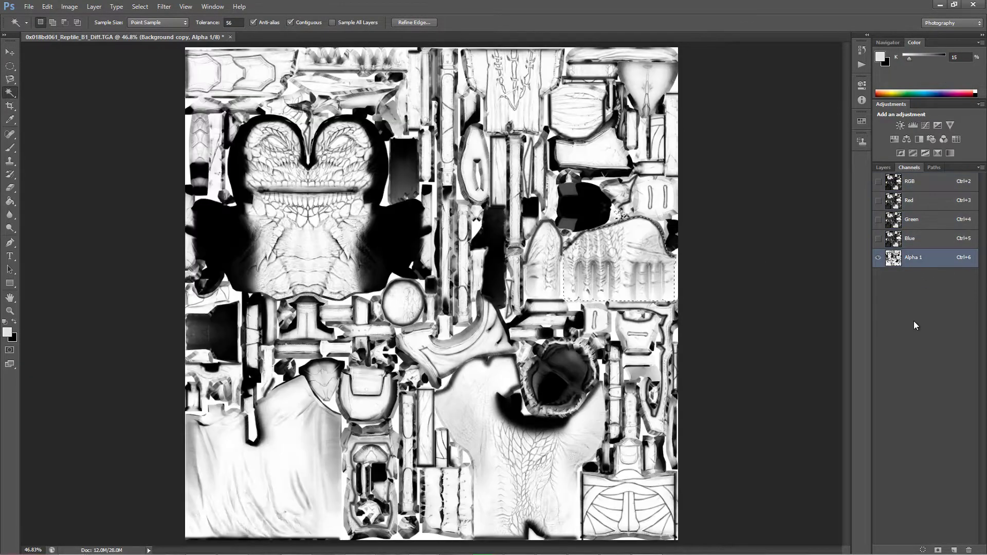
{"action": "key", "text": "alt+BackSpace"}
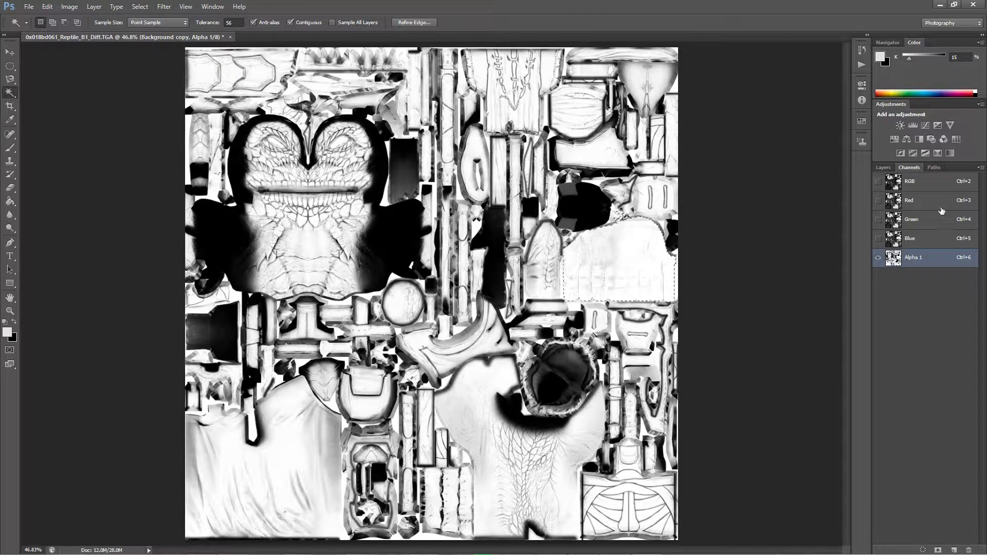
Copy the narrow skin piece beside the large one from the RGB channels into the Alpha 1 channel.
{"action": "left_click", "coordinate": [883, 168]}
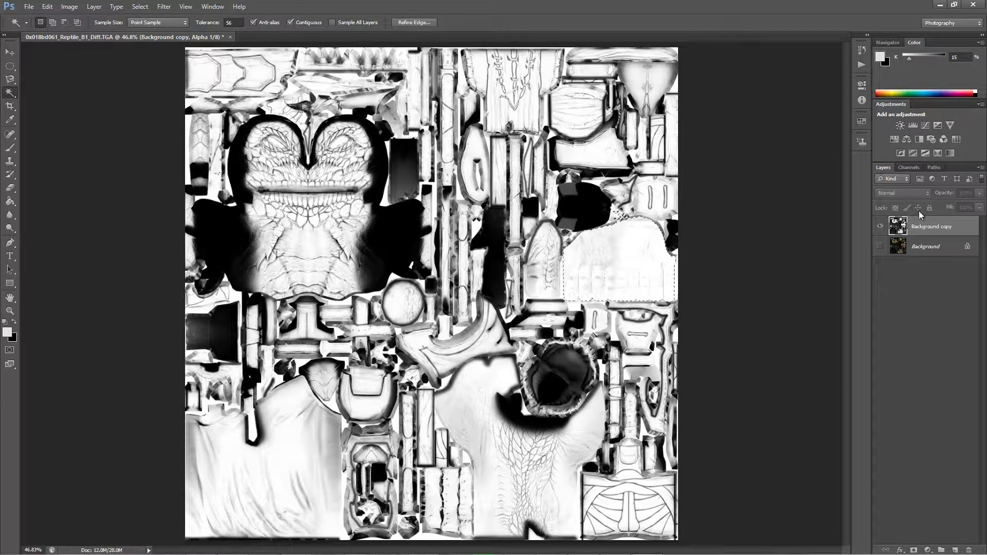
{"action": "left_click", "coordinate": [910, 167]}
{"action": "left_click", "coordinate": [909, 188]}
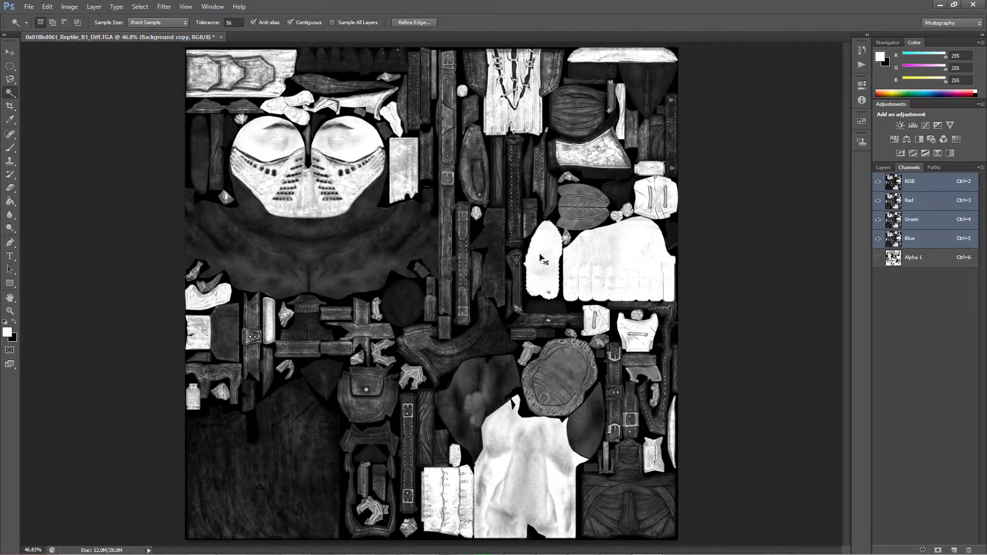
{"action": "left_click", "coordinate": [911, 260]}
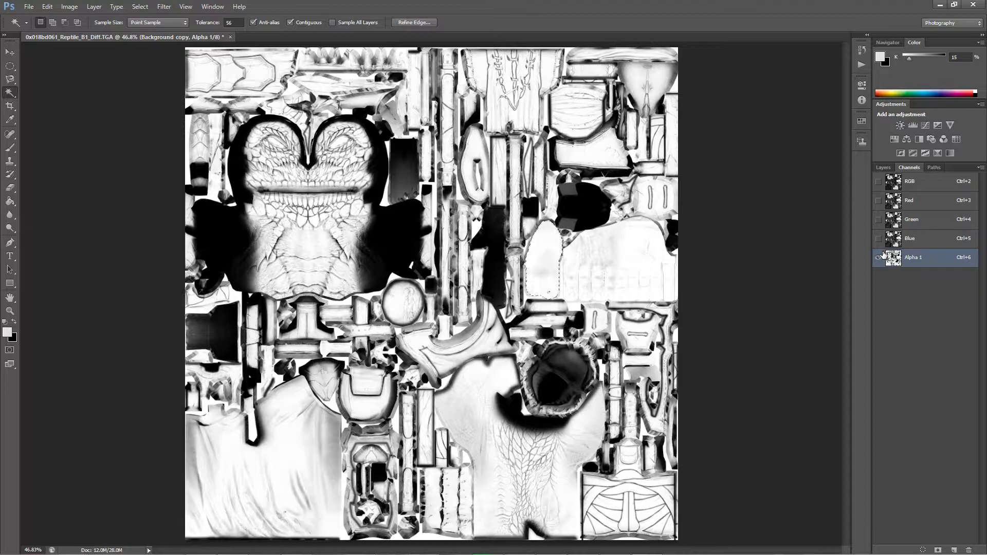
Outline the masked face in the RGB view with the Magnetic Lasso and copy it into the Alpha 1 channel.
{"action": "left_click", "coordinate": [883, 167]}
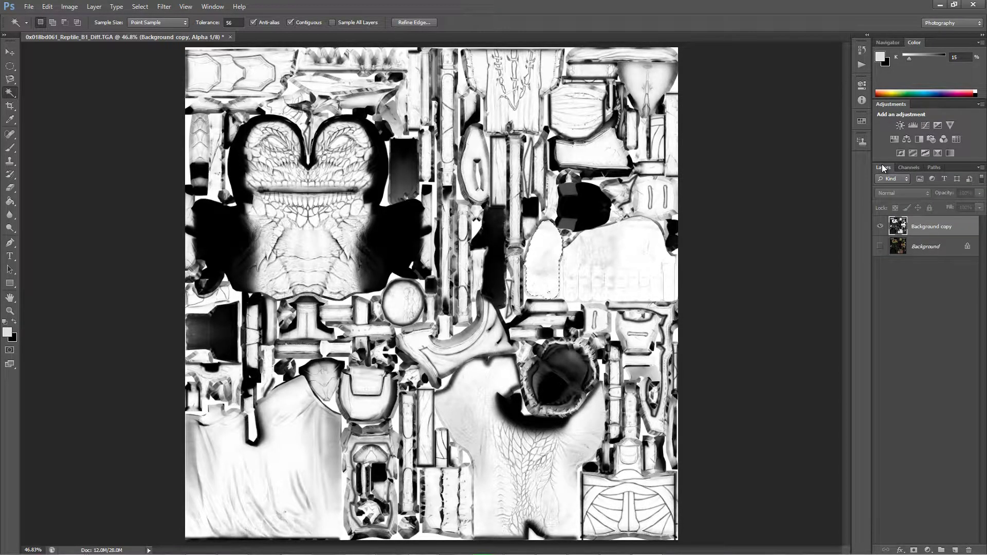
{"action": "left_click", "coordinate": [909, 168]}
{"action": "left_click", "coordinate": [906, 183]}
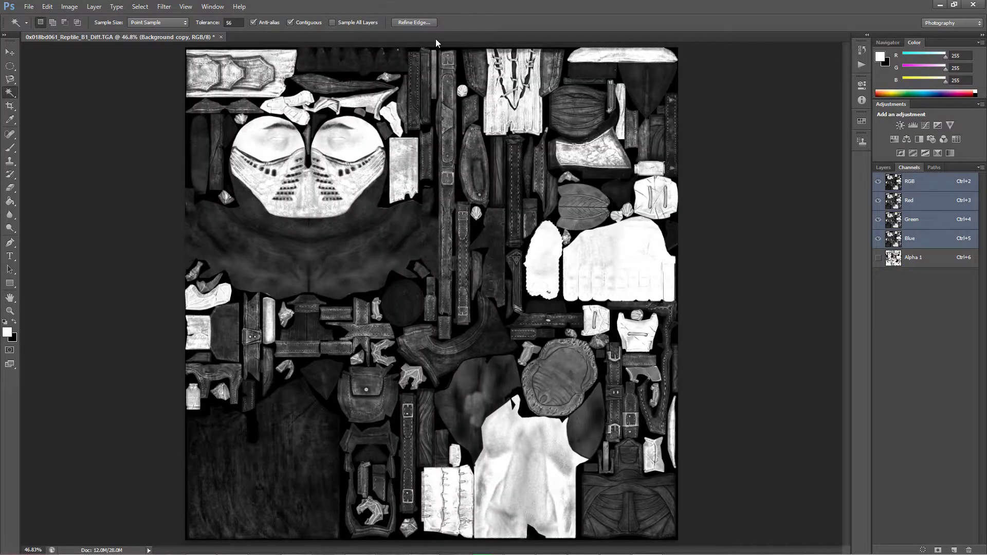
{"action": "left_click", "coordinate": [10, 79]}
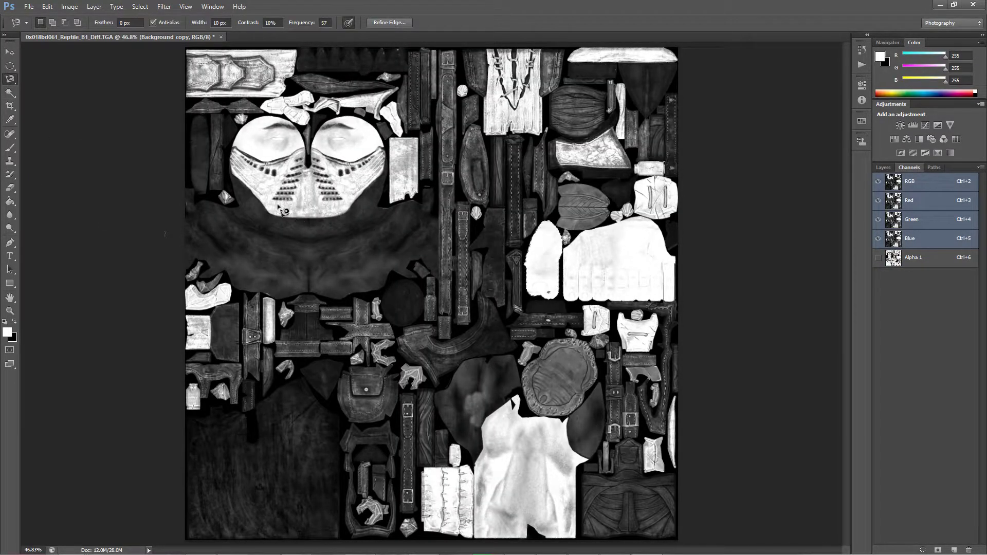
{"action": "left_click", "coordinate": [232, 176]}
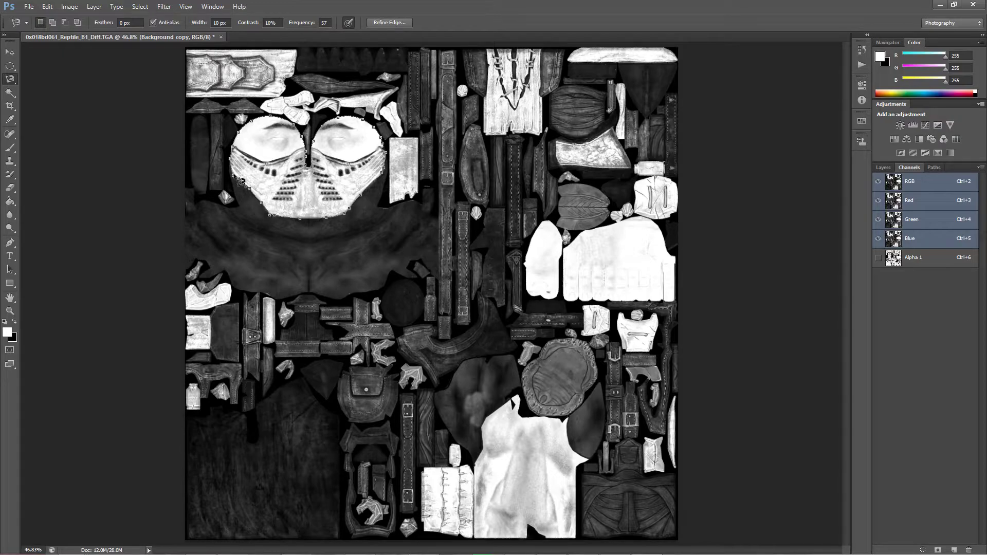
{"action": "left_click", "coordinate": [240, 181]}
{"action": "left_click", "coordinate": [909, 258]}
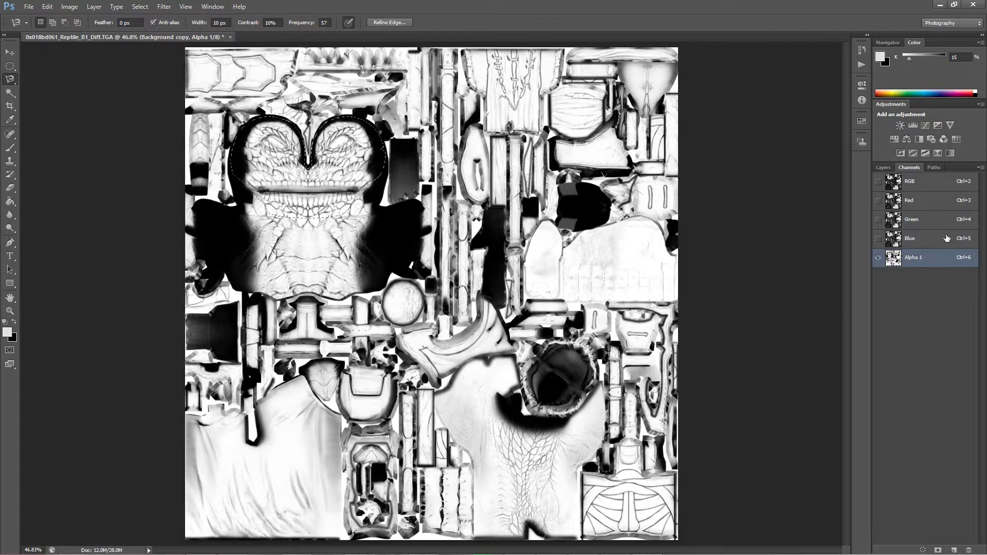
{"action": "key", "text": "ctrl+v"}
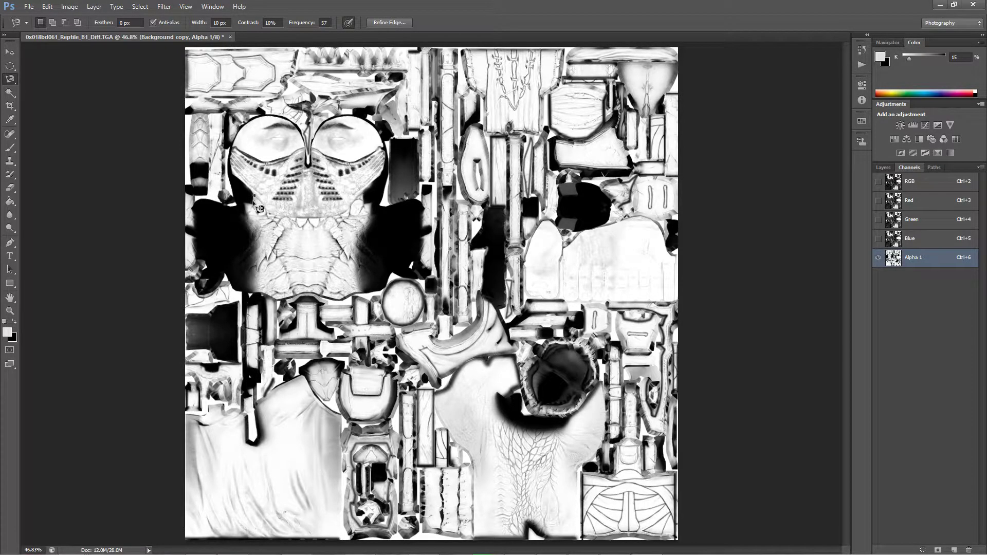
Outline the scaled area below the mask in Alpha 1, replace it with the matching RGB cloth texture, and deselect.
{"action": "mouse_move", "coordinate": [251, 209]}
{"action": "left_mouse_down"}
{"action": "mouse_move", "coordinate": [251, 291]}
{"action": "mouse_move", "coordinate": [277, 305]}
{"action": "mouse_move", "coordinate": [312, 296]}
{"action": "mouse_move", "coordinate": [353, 305]}
{"action": "mouse_move", "coordinate": [367, 299]}
{"action": "mouse_move", "coordinate": [371, 272]}
{"action": "left_mouse_up"}
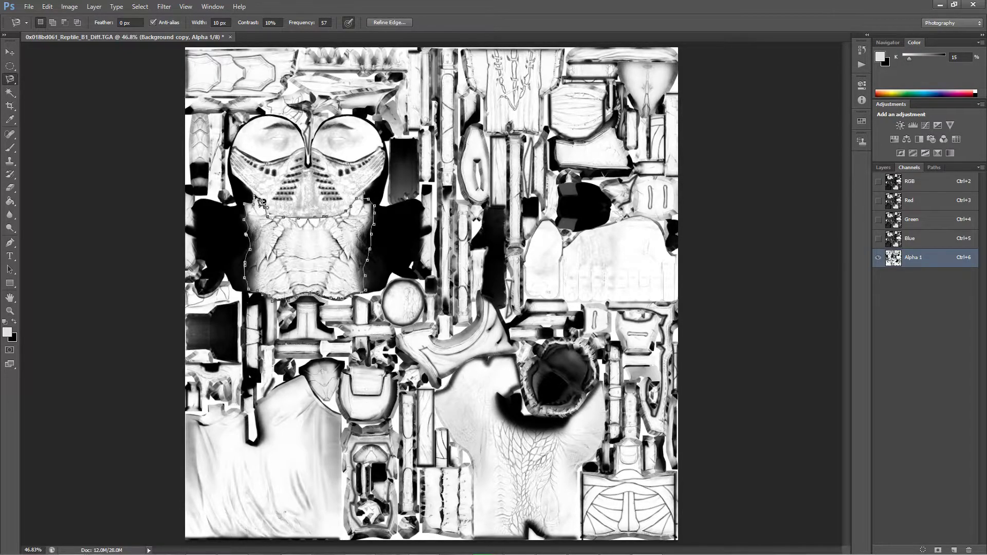
{"action": "left_click", "coordinate": [262, 202]}
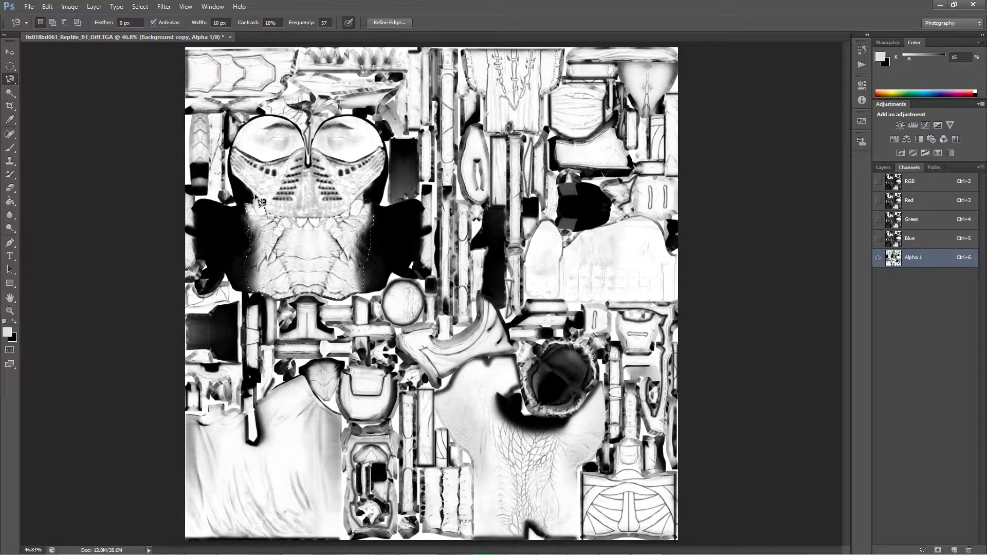
{"action": "left_click", "coordinate": [920, 182]}
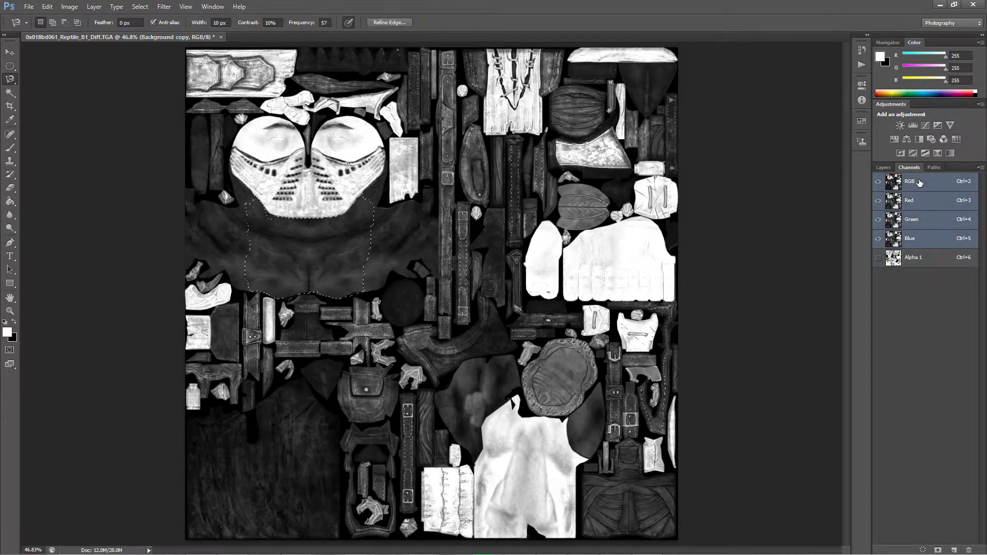
{"action": "left_click", "coordinate": [914, 258]}
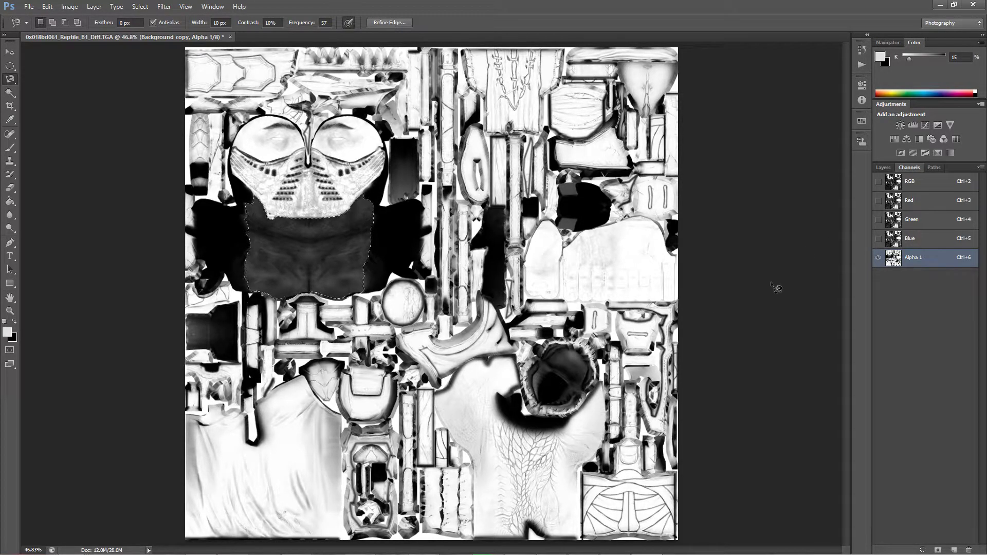
{"action": "key", "text": "ctrl+d"}
Outline the scaled torso piece in Alpha 1 with the Magnetic Lasso and replace it with the matching RGB torso texture.
{"action": "left_click", "coordinate": [513, 358]}
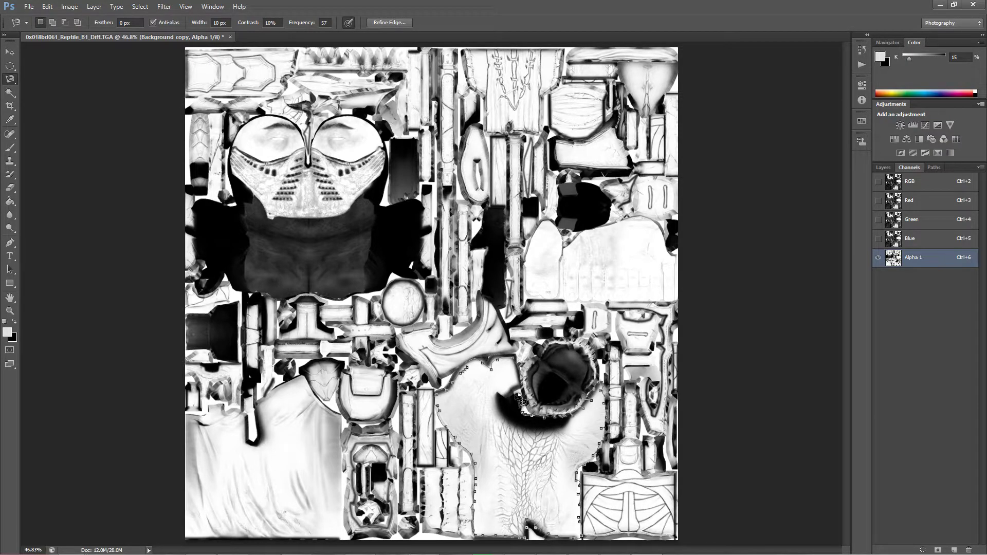
{"action": "left_click", "coordinate": [519, 366]}
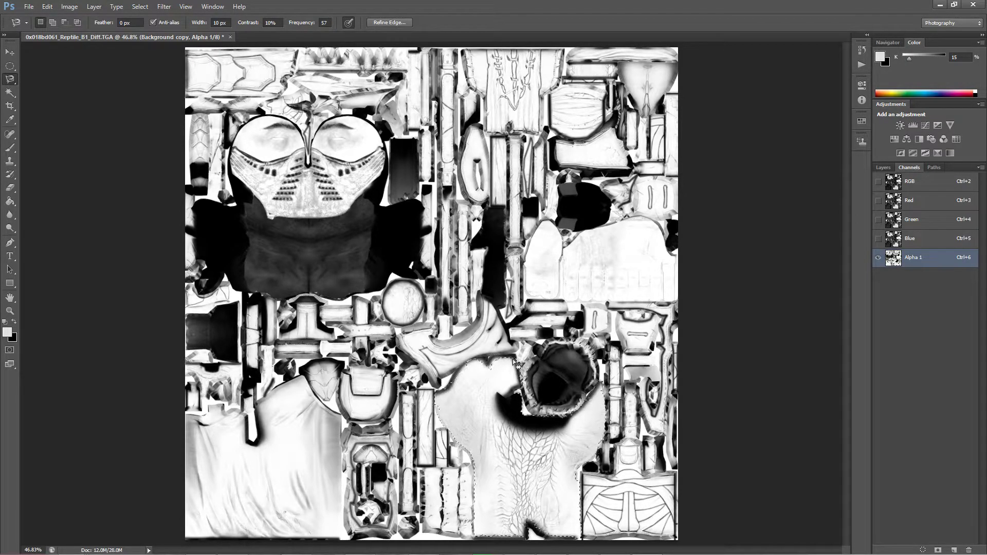
{"action": "left_click", "coordinate": [905, 180]}
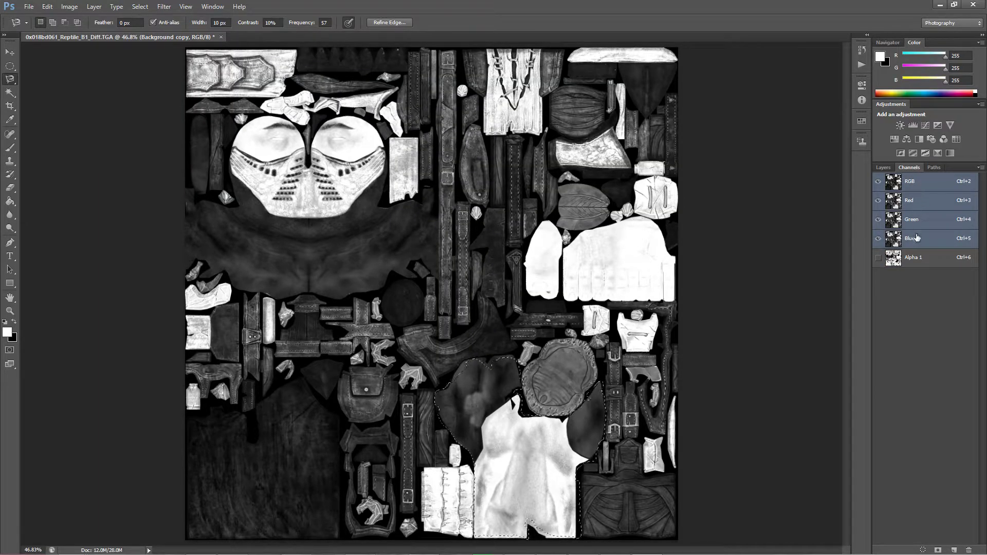
{"action": "left_click", "coordinate": [915, 259]}
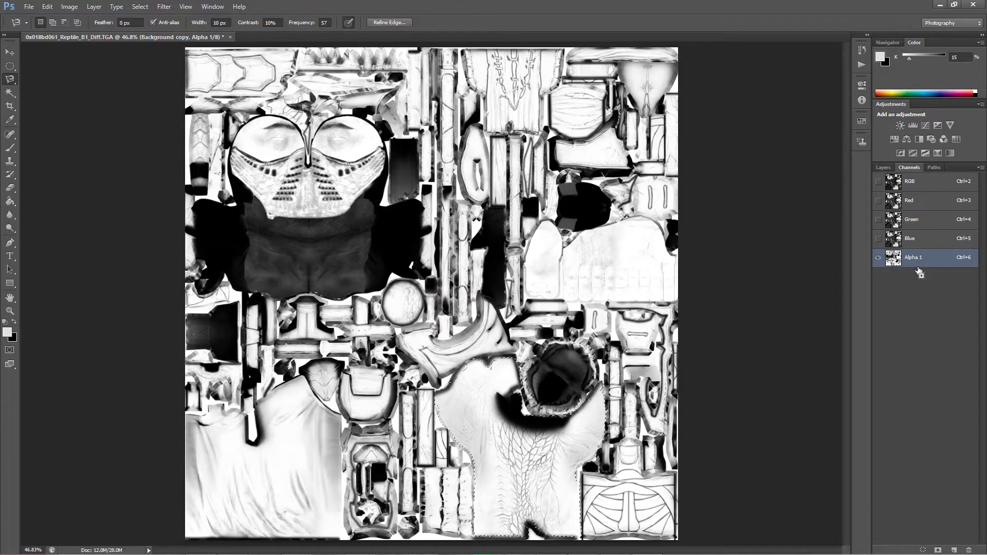
{"action": "key", "text": "ctrl+v"}
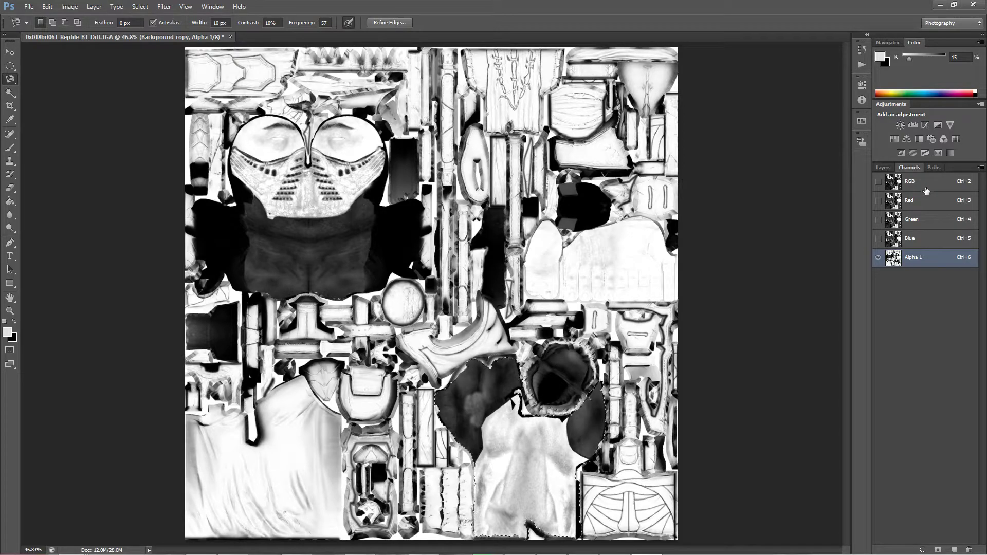
Outline the dark piece at the torso's upper-left shoulder in the RGB view with the Magnetic Lasso and copy it into the Alpha 1 channel.
{"action": "left_click", "coordinate": [926, 190]}
{"action": "left_click", "coordinate": [483, 355]}
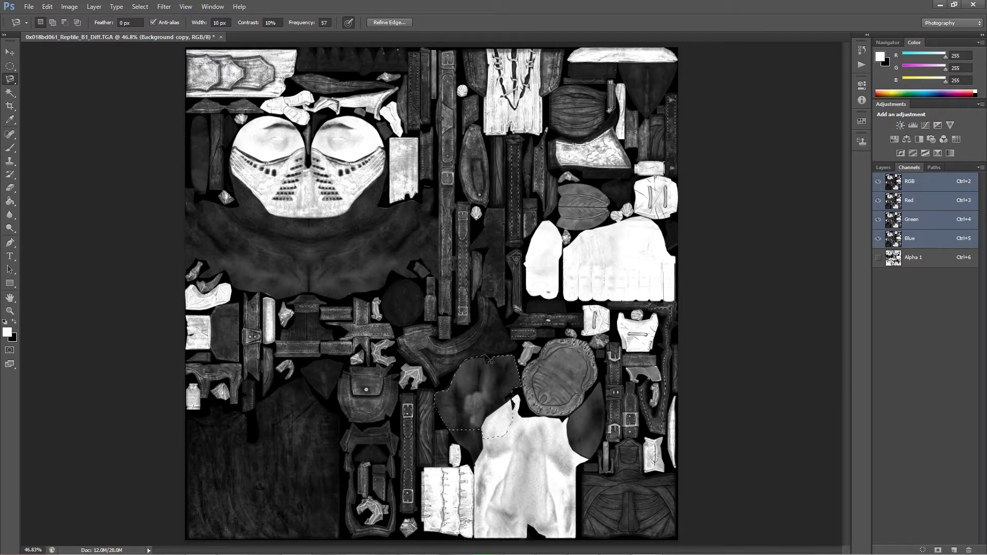
{"action": "left_click", "coordinate": [896, 262]}
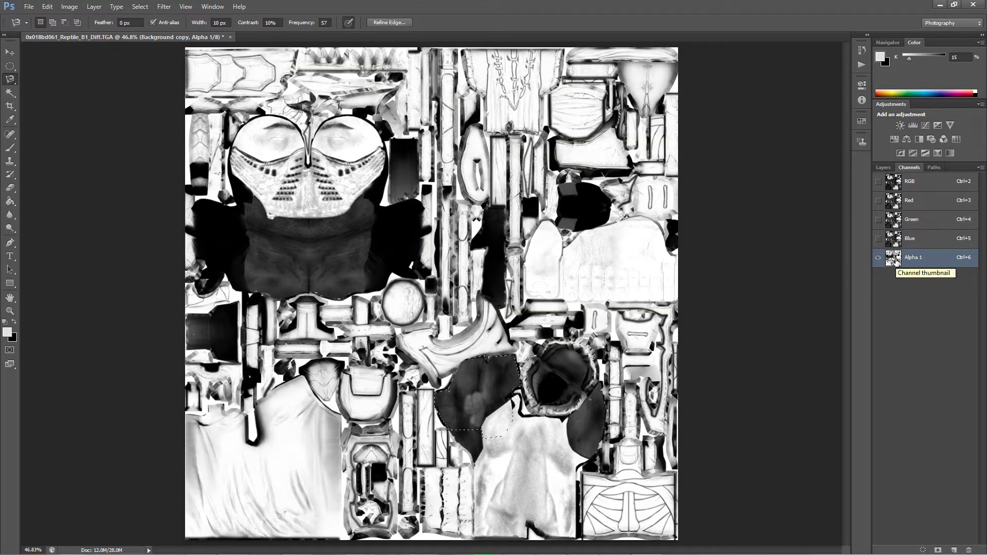
Delete the greyscale "Background copy" layer so that only the original coloured Background layer remains.
{"action": "left_click", "coordinate": [883, 168]}
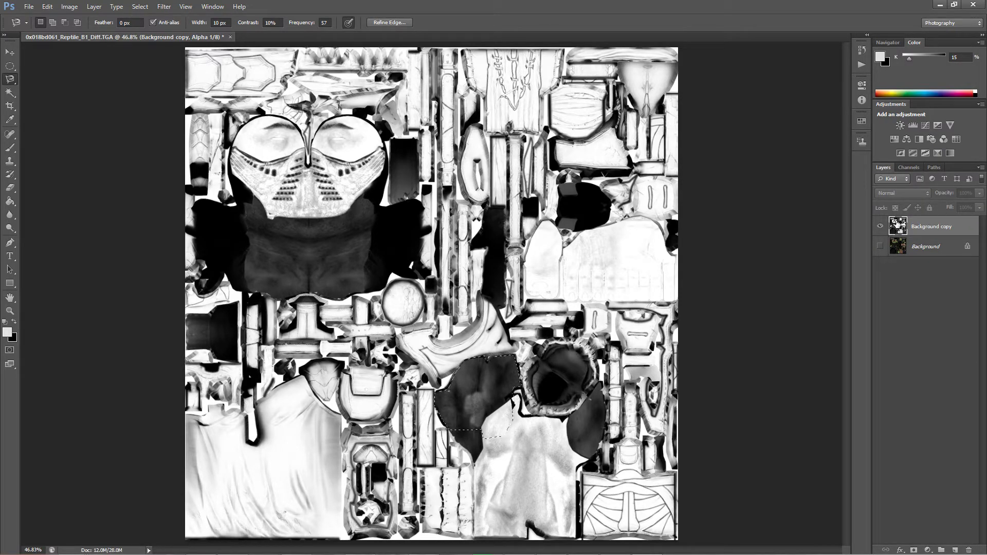
{"action": "right_click", "coordinate": [929, 230]}
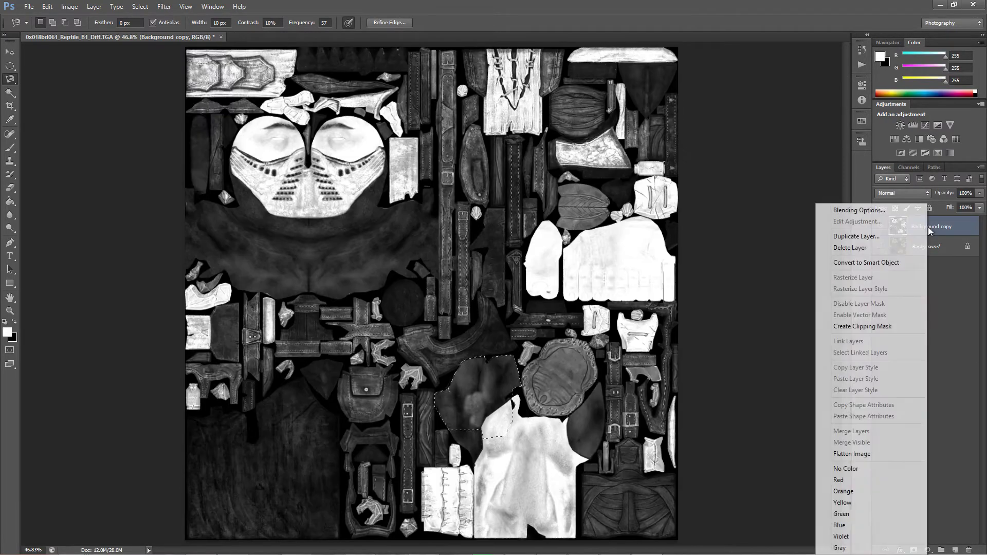
{"action": "left_click", "coordinate": [853, 248]}
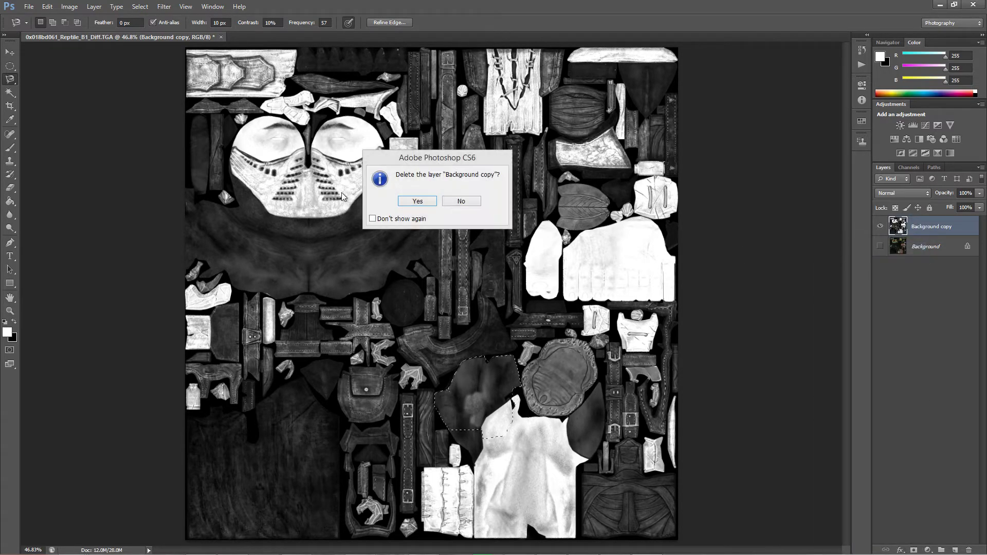
{"action": "left_click", "coordinate": [420, 203]}
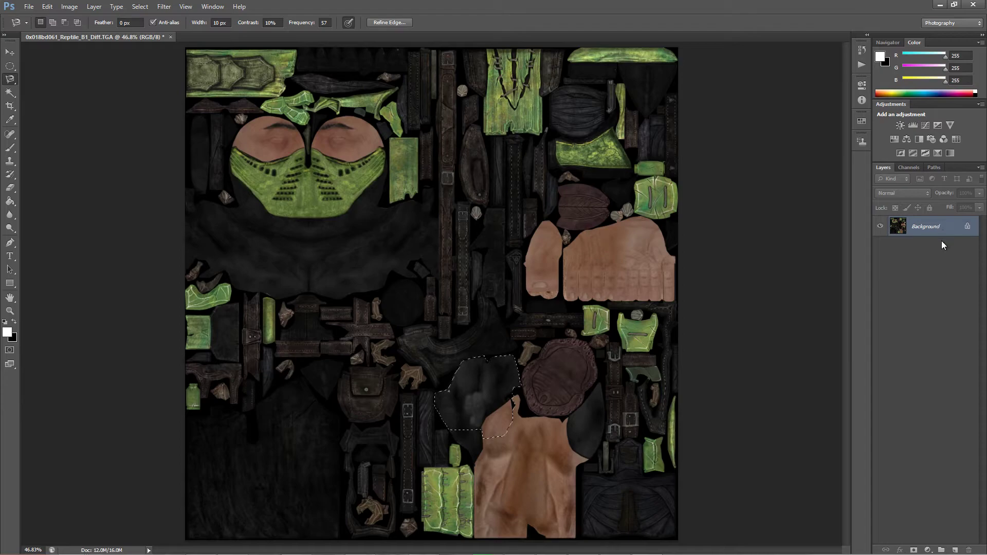
Display the Alpha 1 channel to check the edited map, and close the Reptile texture document with its changes saved.
{"action": "left_click", "coordinate": [910, 167]}
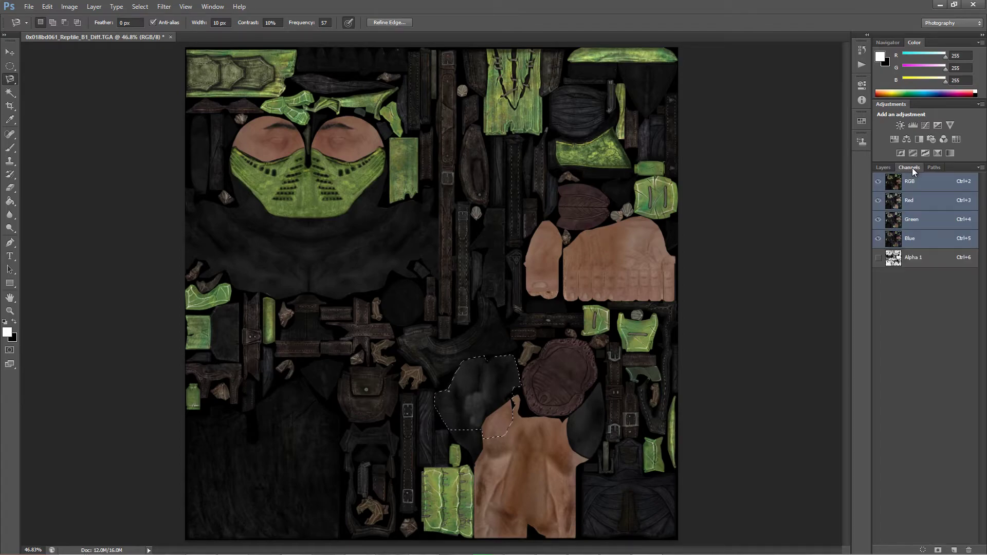
{"action": "left_click", "coordinate": [926, 267]}
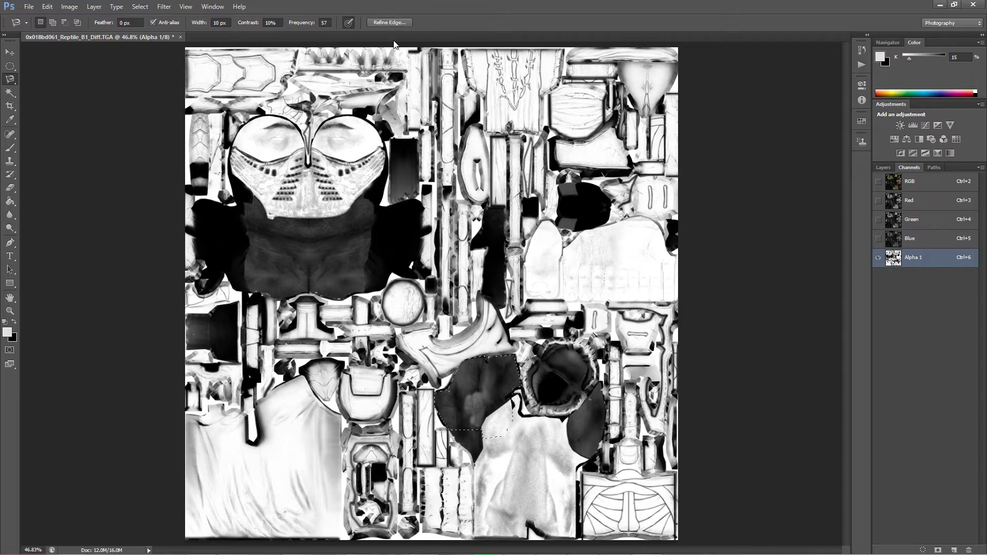
{"action": "left_click", "coordinate": [180, 37]}
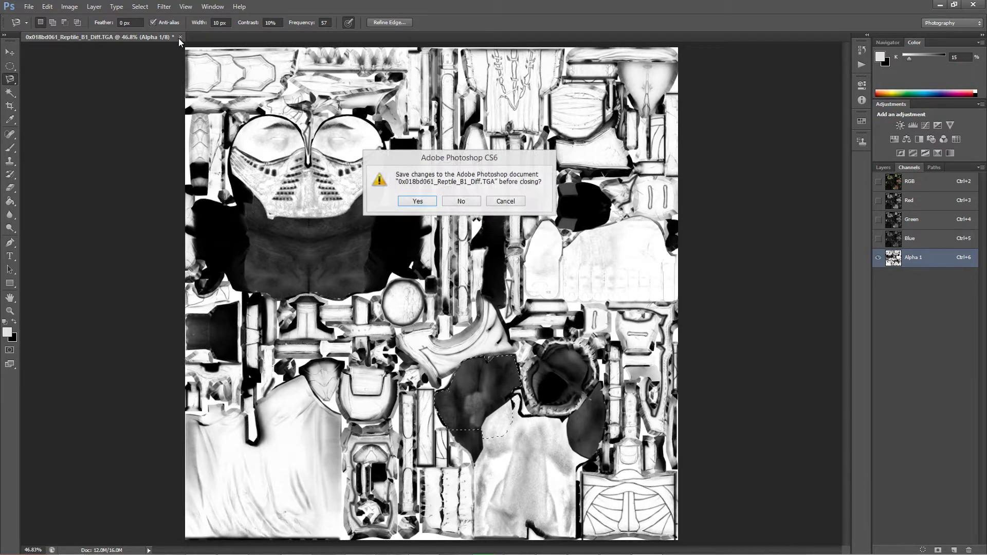
{"action": "left_click", "coordinate": [417, 202]}
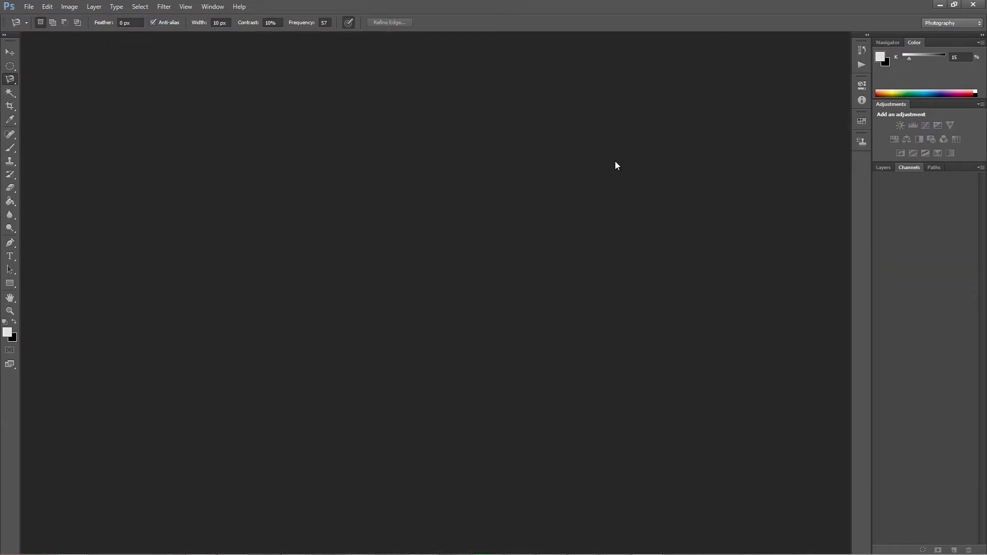